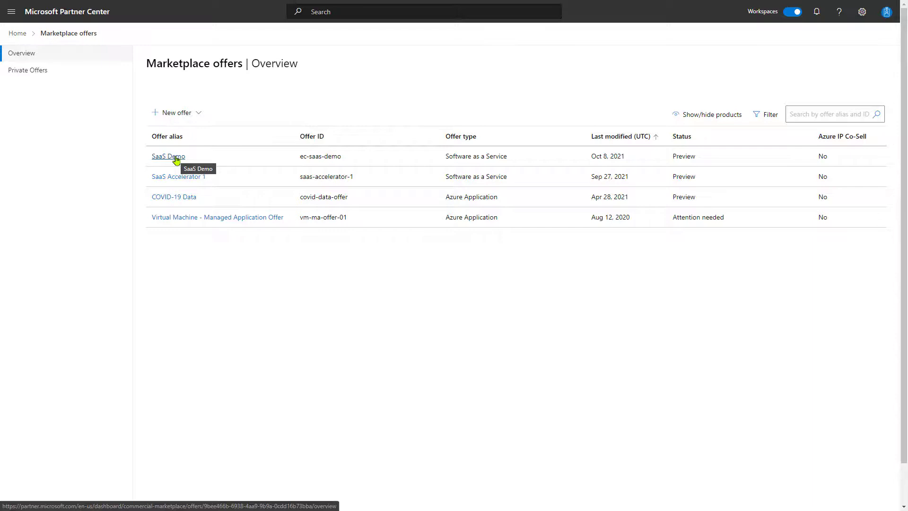
Open the SaaS Demo offer from the Marketplace offers list.
click(176, 160)
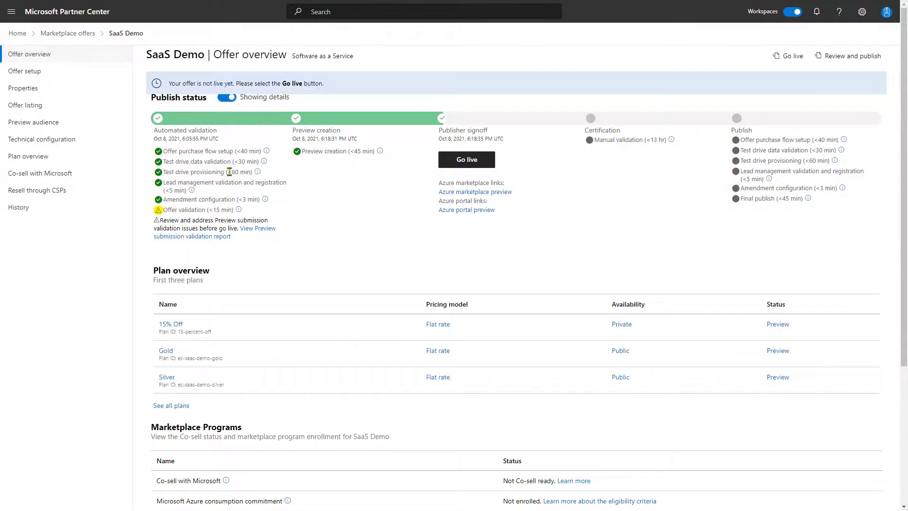
click(169, 406)
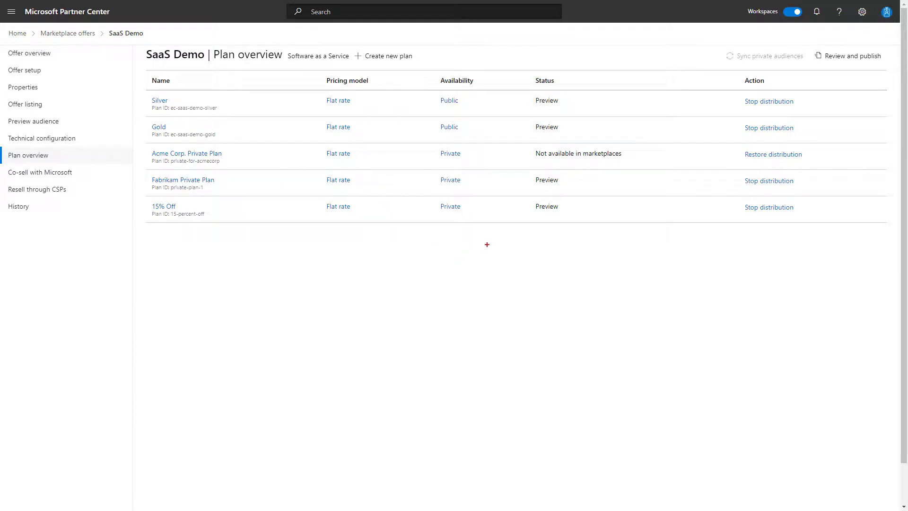
drag(487, 245, 421, 136)
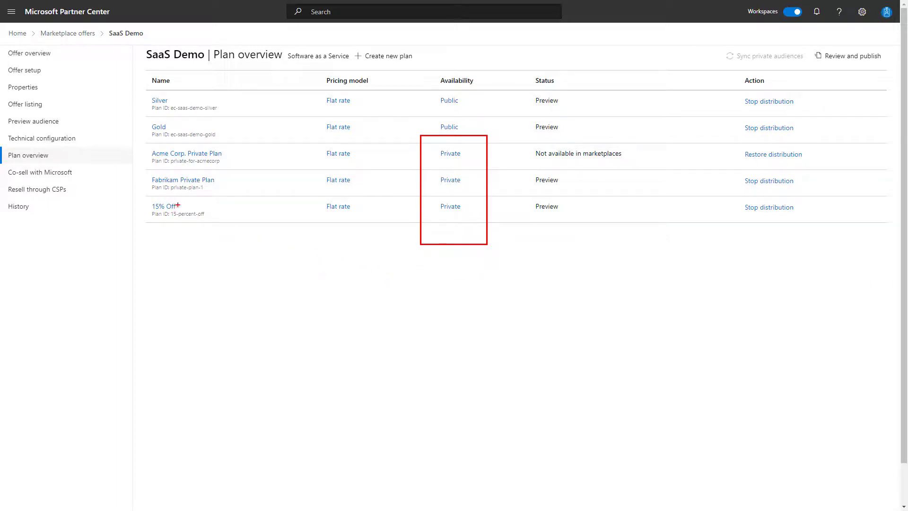
mouse_move(180, 206)
mouse_down()
mouse_move(217, 207)
mouse_move(239, 181)
mouse_up()
drag(226, 154, 240, 155)
key(Escape)
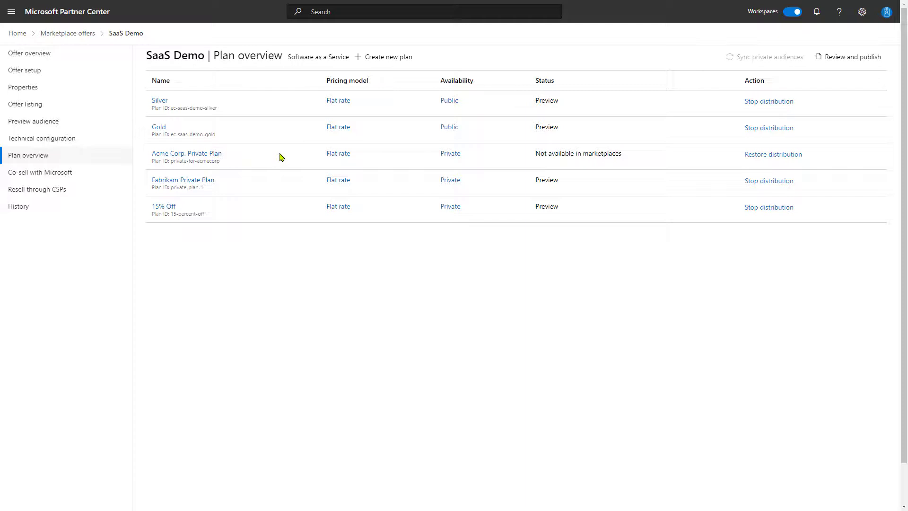
Create a new plan with ID 20-percent-off and name '20% Off'.
click(384, 59)
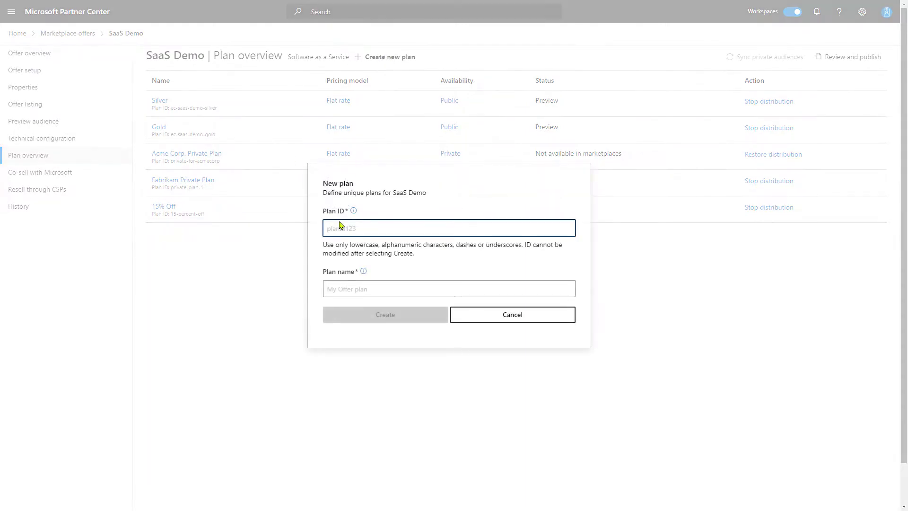
click(341, 231)
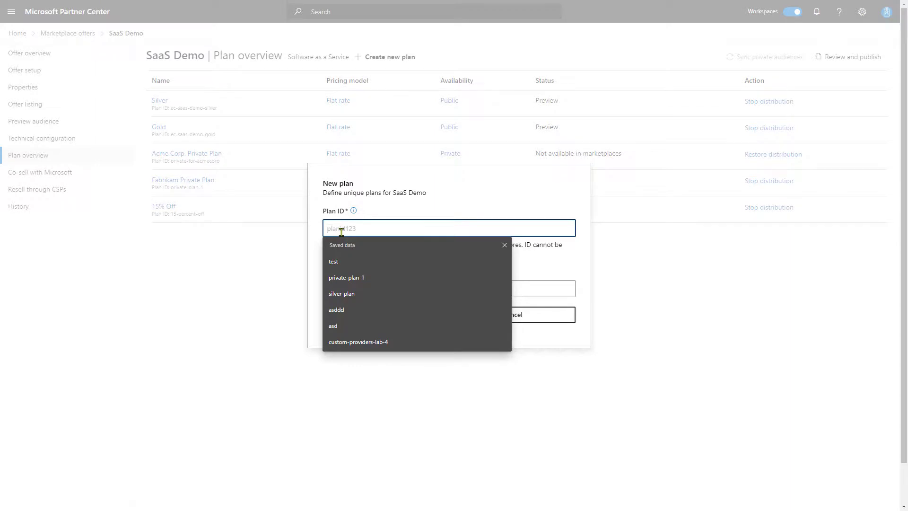
text(20-p)
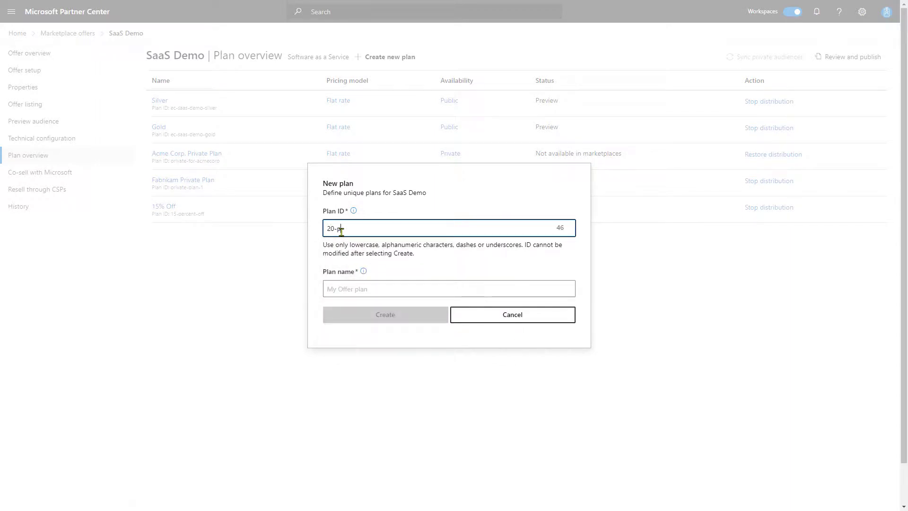
text(ercent-off)
key(Tab)
key(Tab)
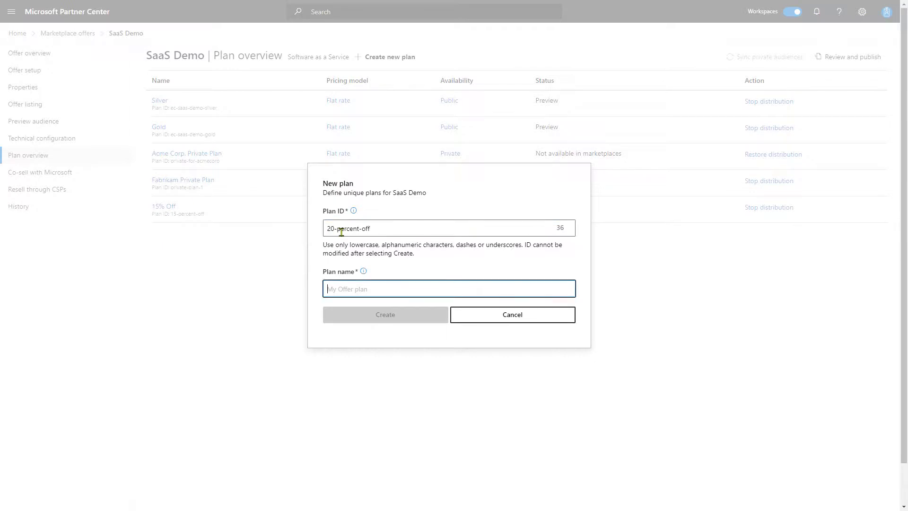
text(20)
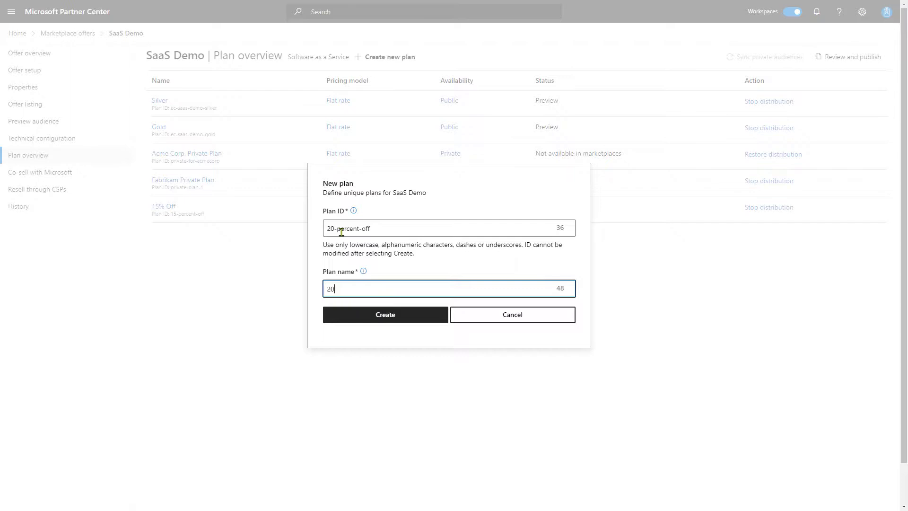
text(% Off)
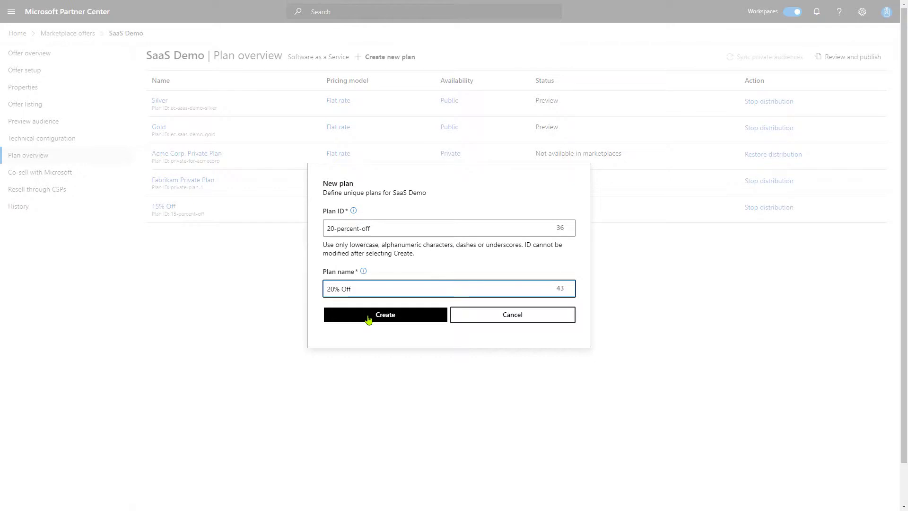
click(369, 318)
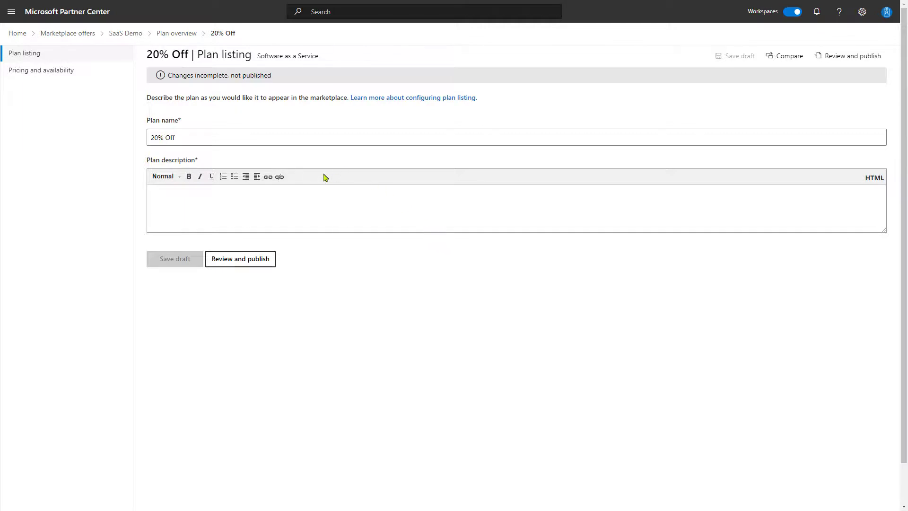
Set the plan description to '20% Off private plan' and save the listing draft.
click(300, 205)
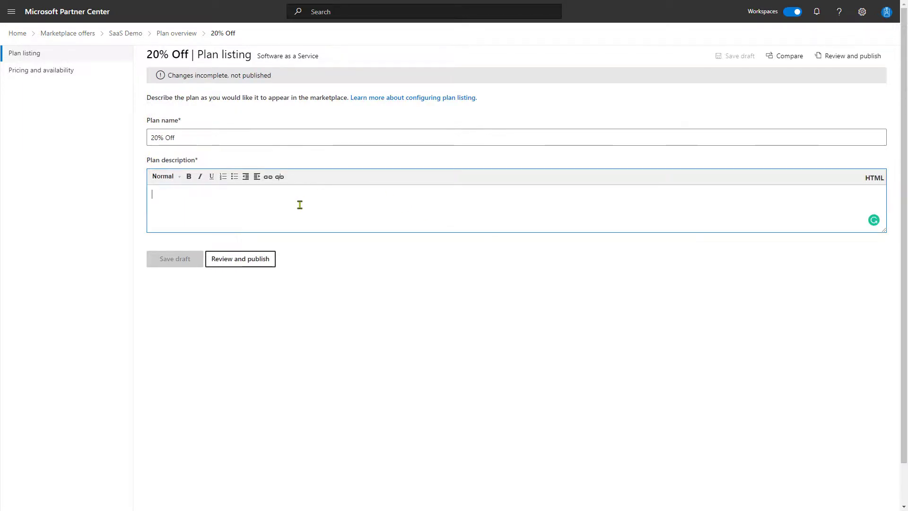
drag(192, 134, 122, 138)
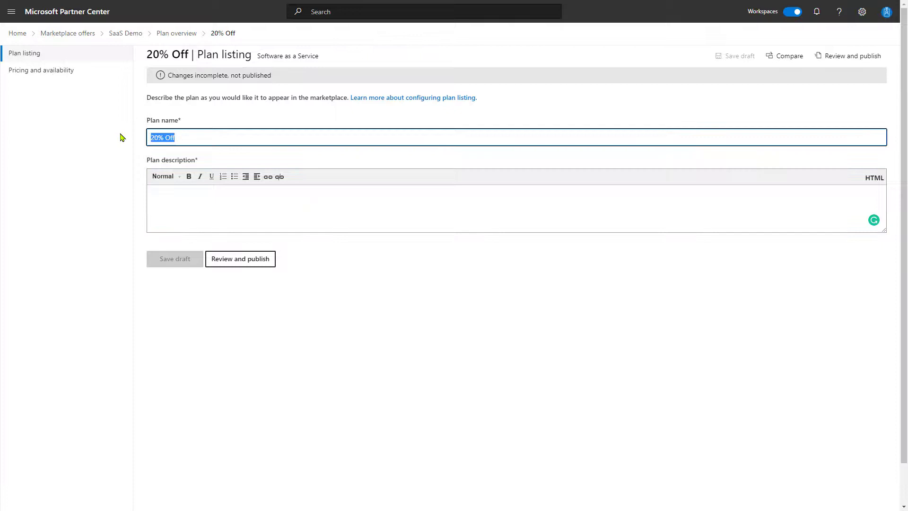
key(ctrl+c)
click(176, 205)
key(ctrl+v)
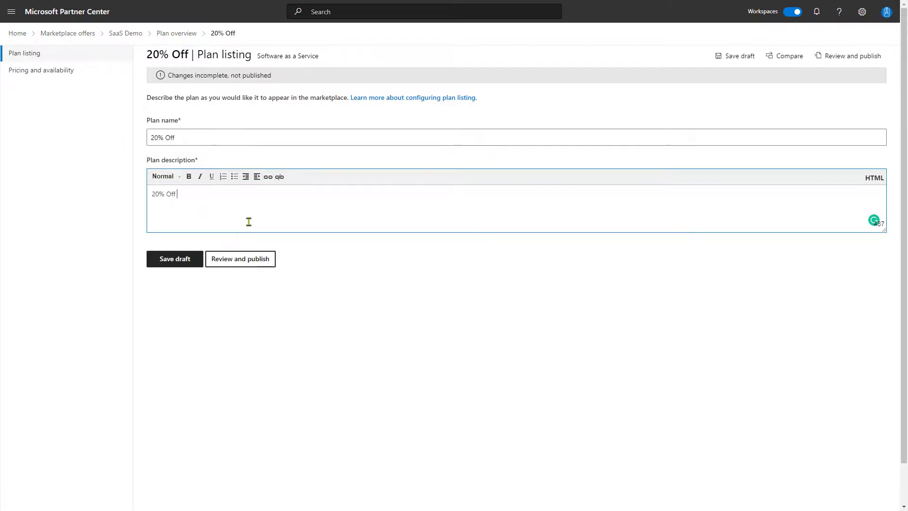
text(private plan)
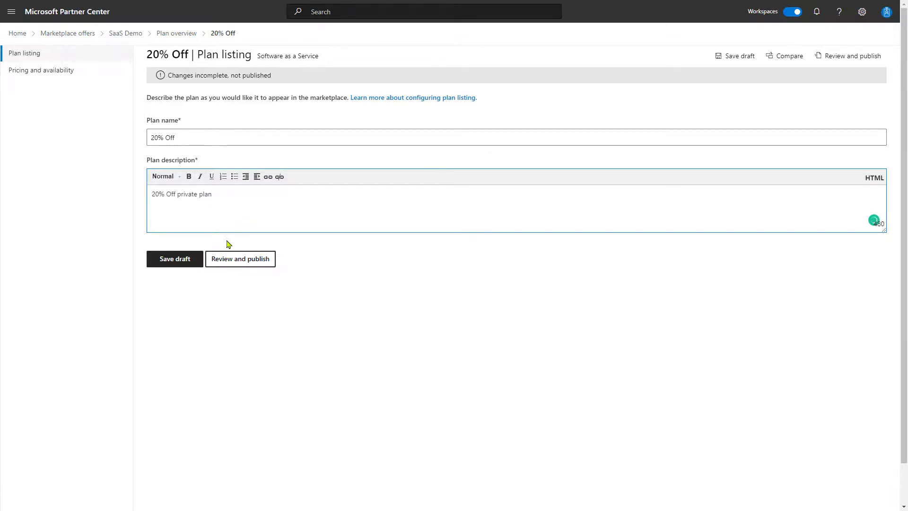
click(183, 262)
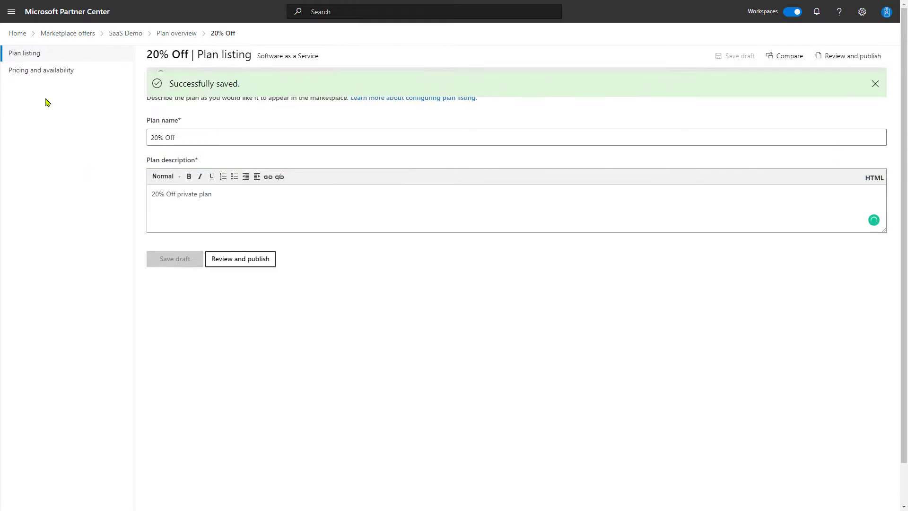
click(46, 76)
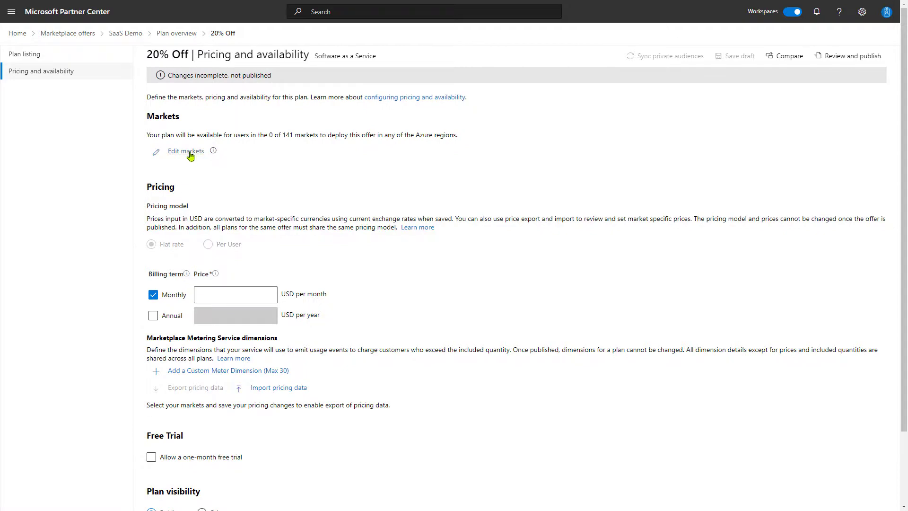
Limit the plan's markets to the United States only.
click(190, 154)
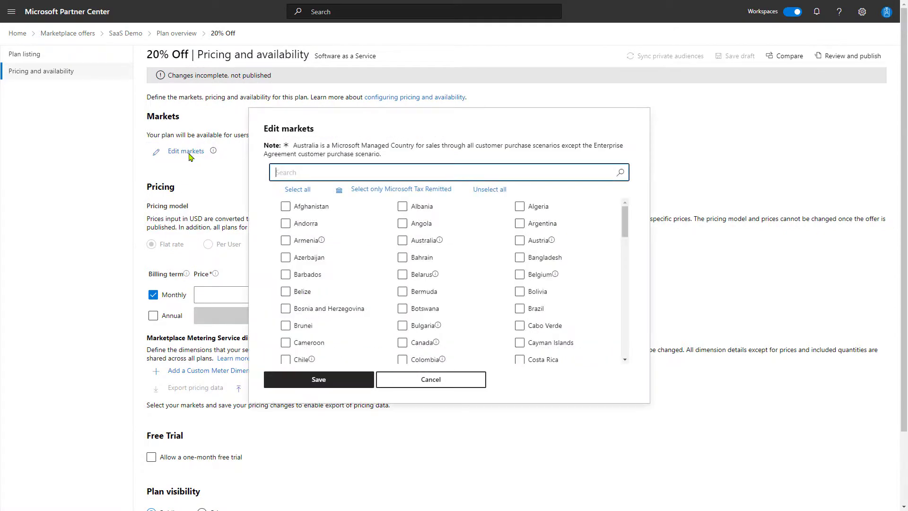
text(states)
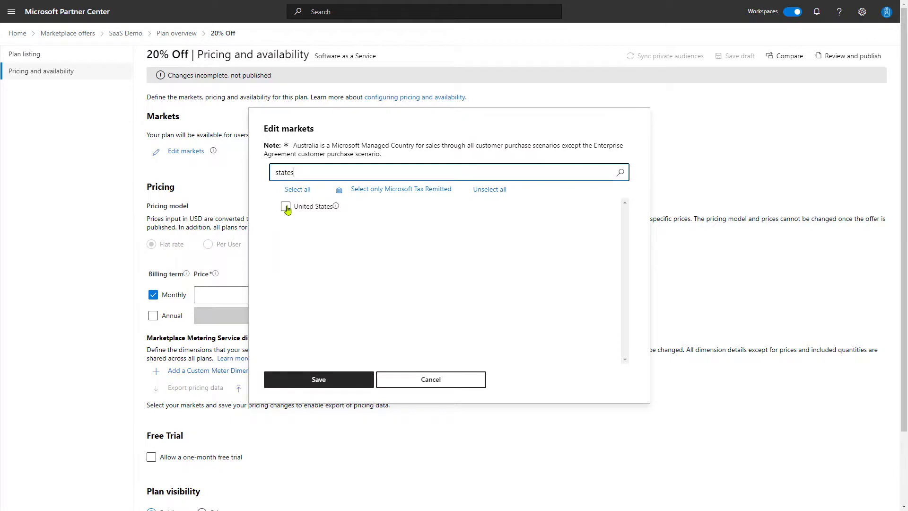
click(286, 207)
click(323, 384)
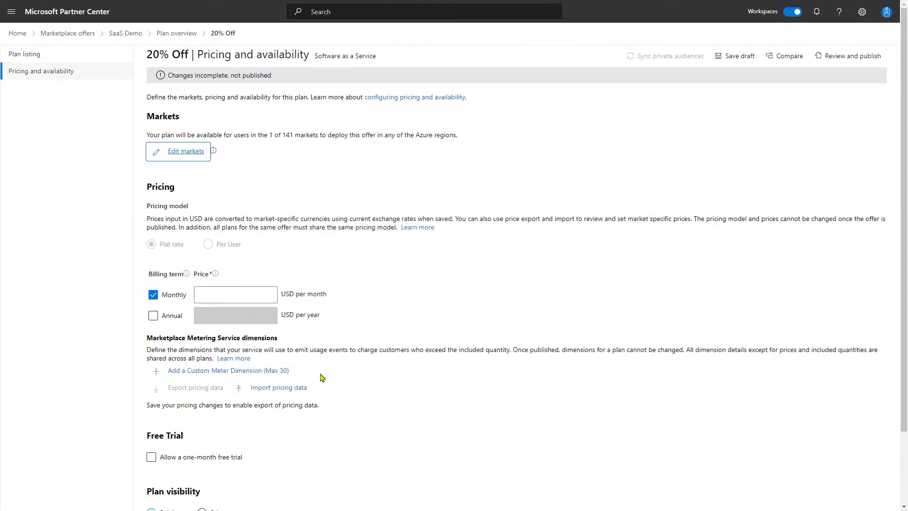
Place the cursor in the plan's Monthly price field.
scroll(255, 210, down, 1)
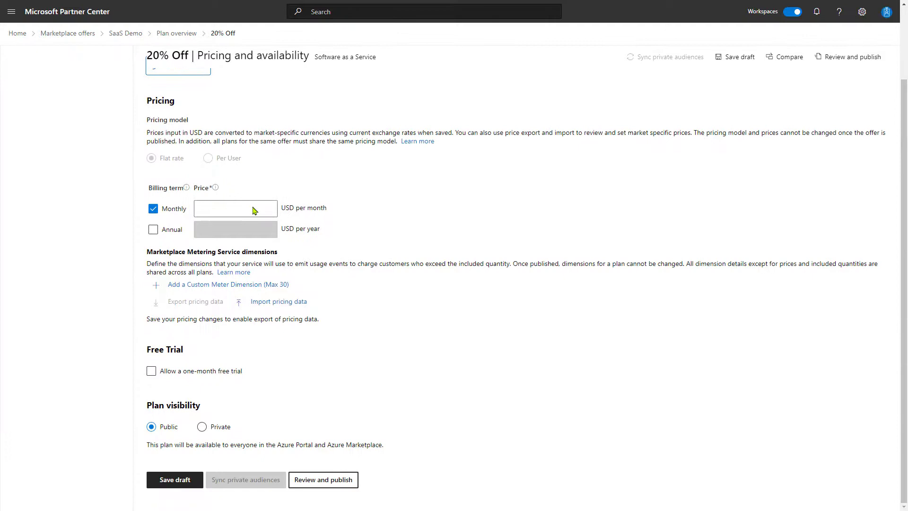
click(252, 208)
click(413, 227)
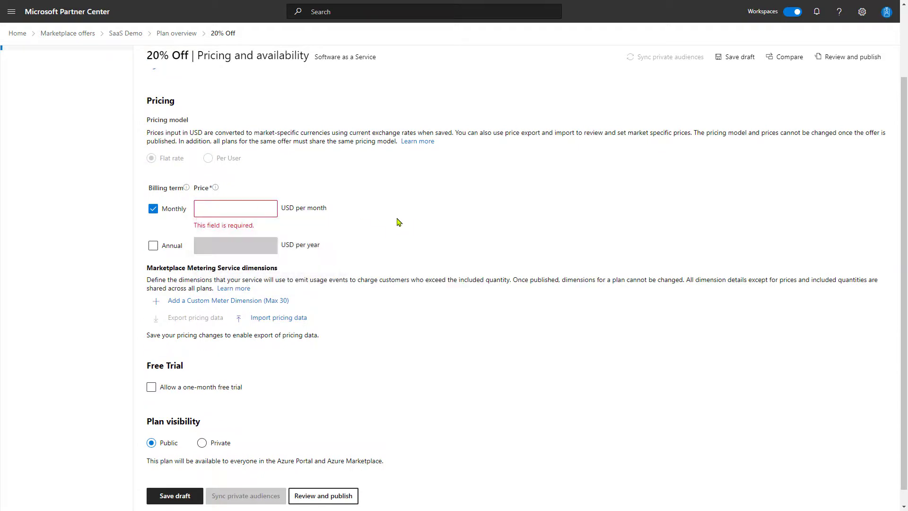
click(244, 211)
Enter a 0 USD monthly price and set plan visibility to Private.
text(0)
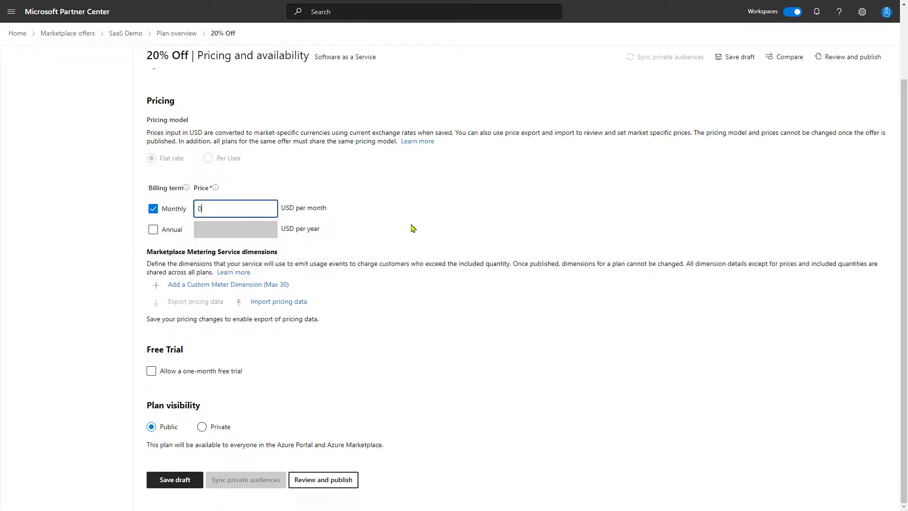
click(414, 228)
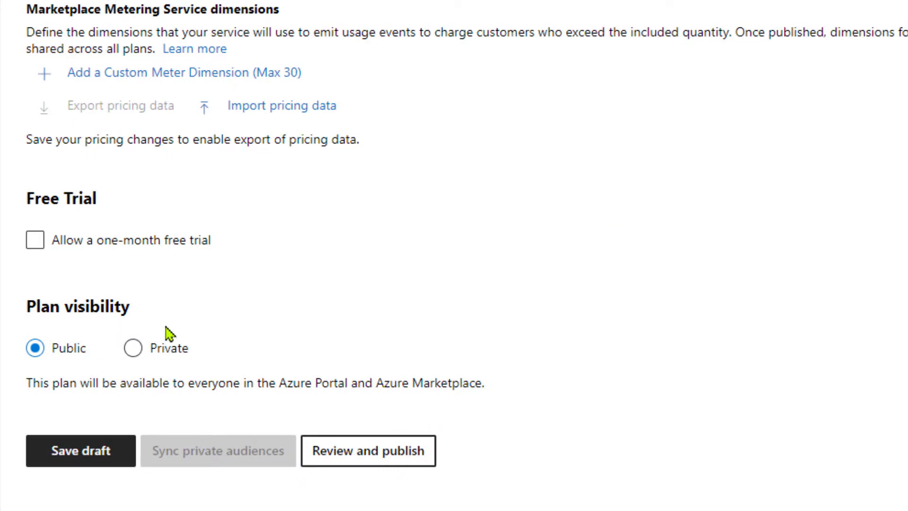
click(135, 353)
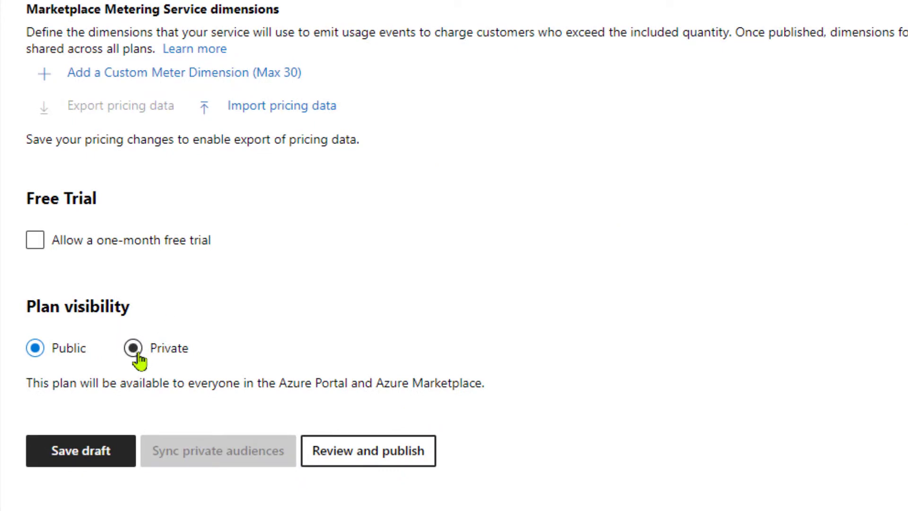
scroll(479, 237, down, 3)
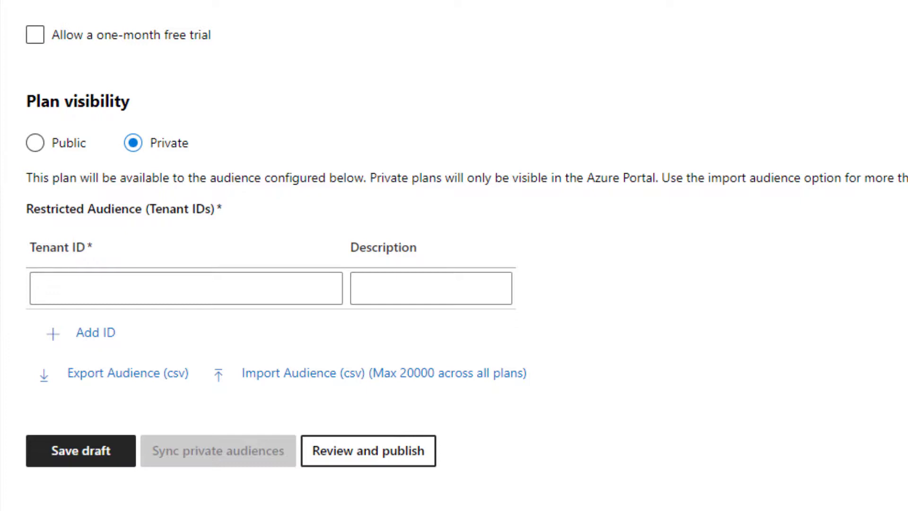
Add the customer's tenant ID described as 'Adatum Corp', removing the extra empty row.
click(80, 283)
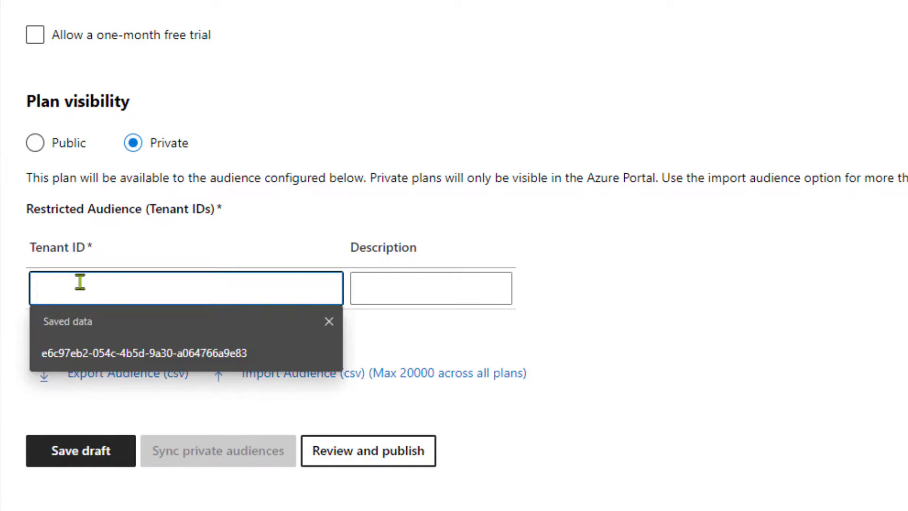
key(ctrl+v)
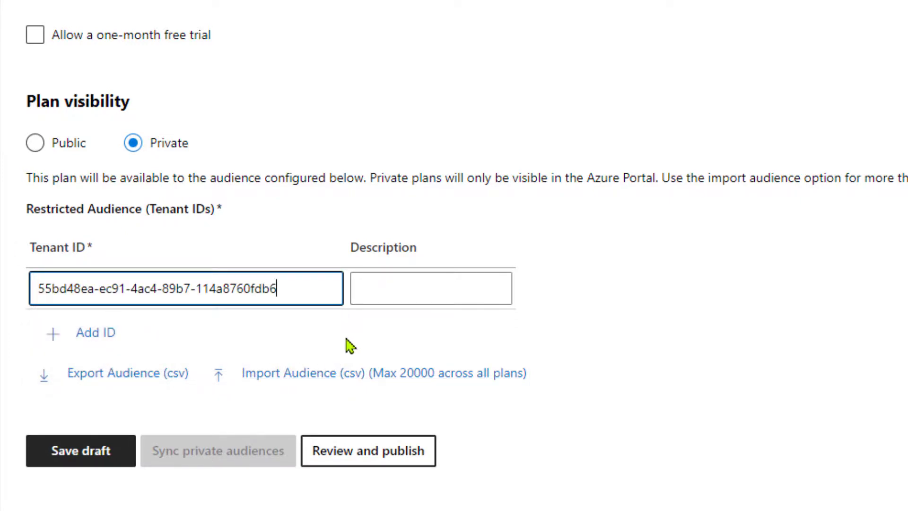
click(400, 288)
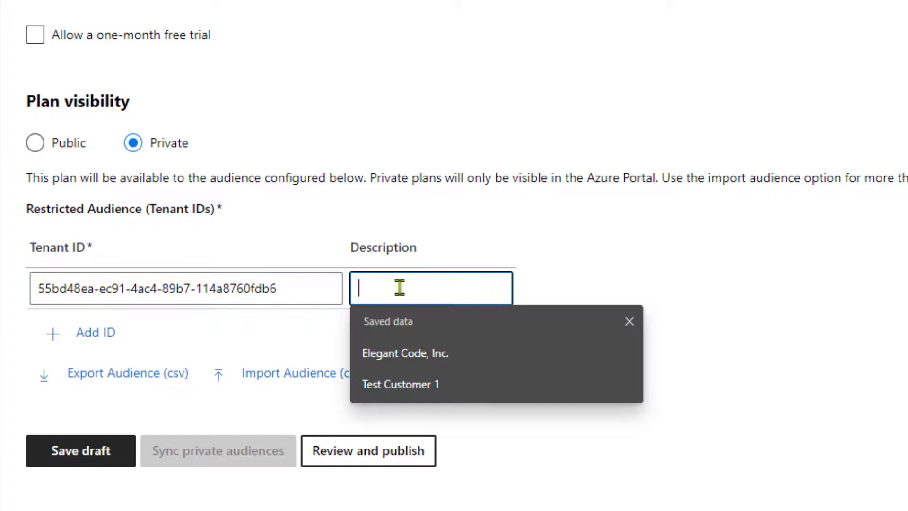
click(638, 303)
click(494, 290)
key(Escape)
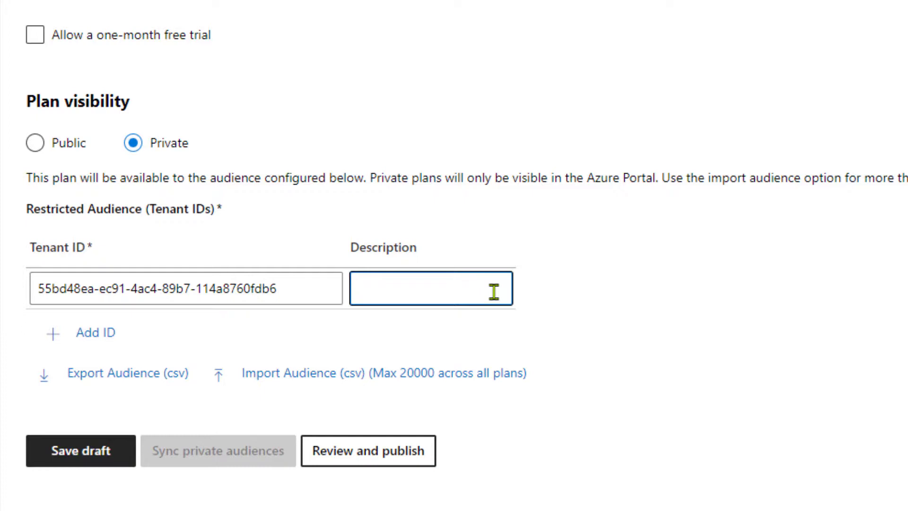
text(Adatum Corp)
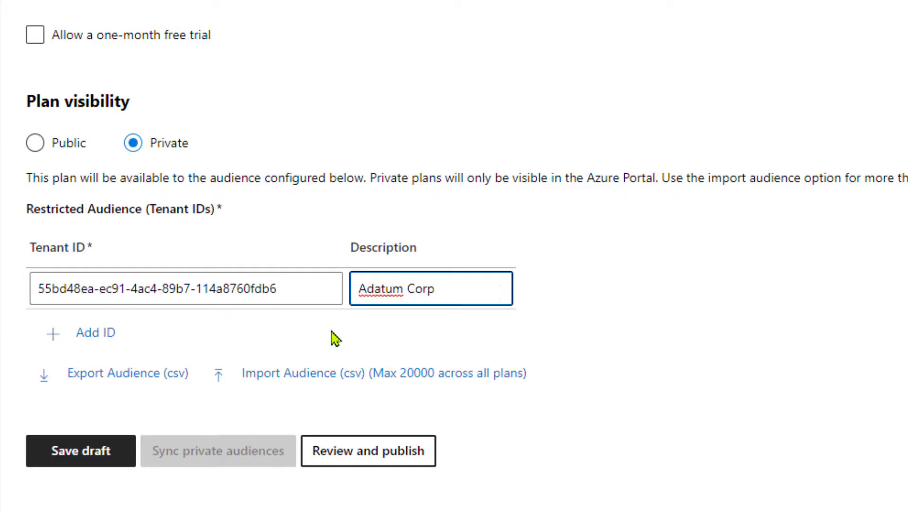
click(102, 335)
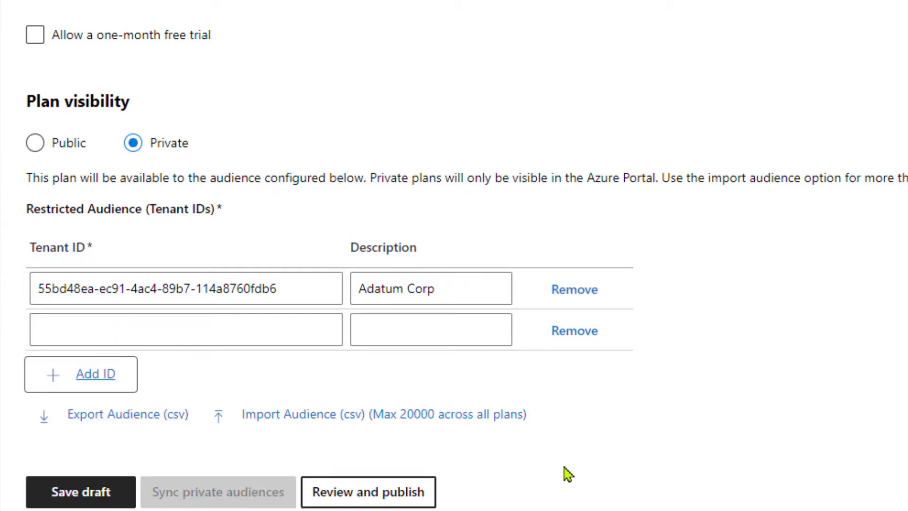
click(578, 338)
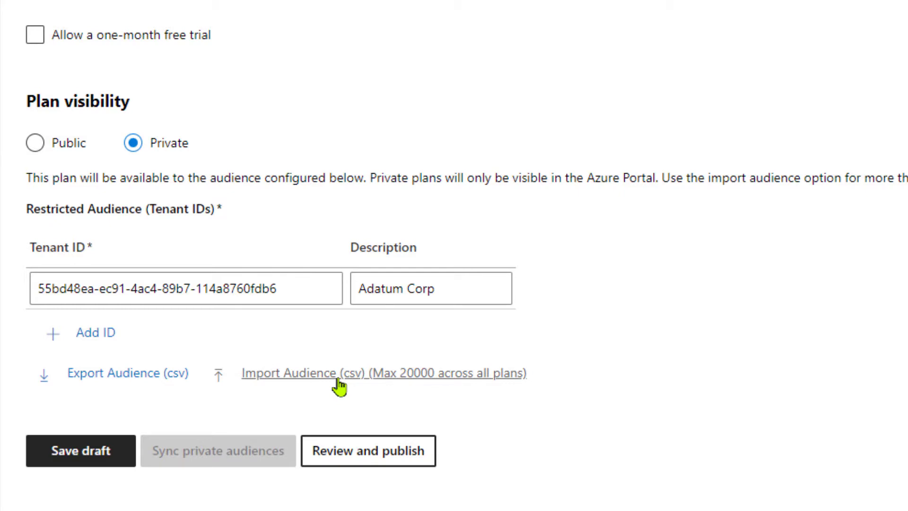
Save the 20% Off plan draft and submit the SaaS Demo offer for publishing.
click(59, 450)
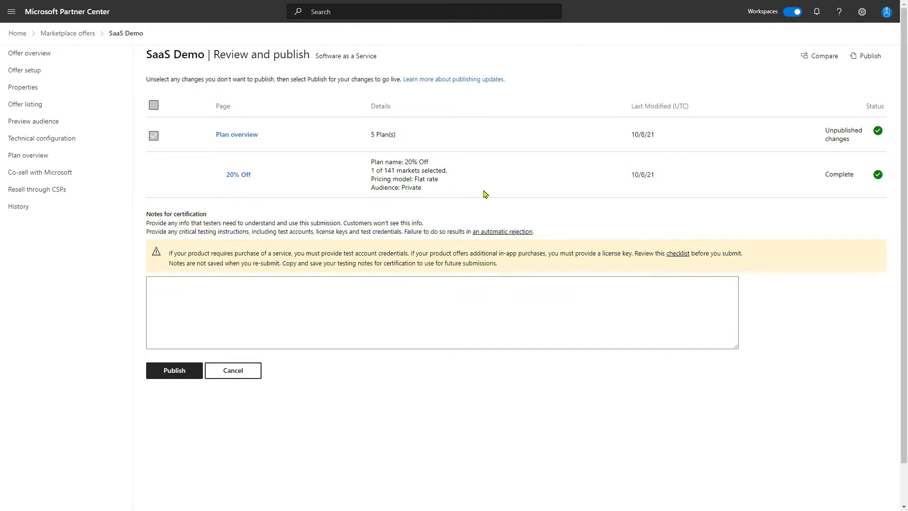
click(175, 373)
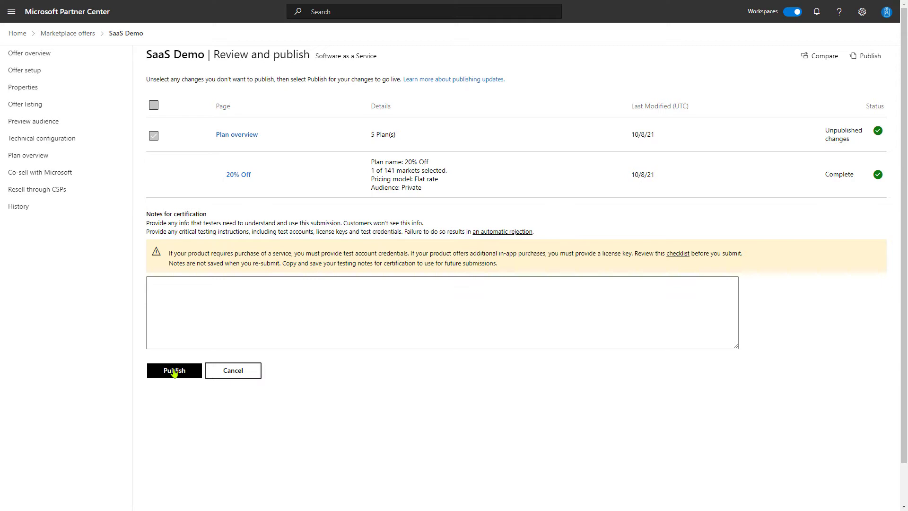